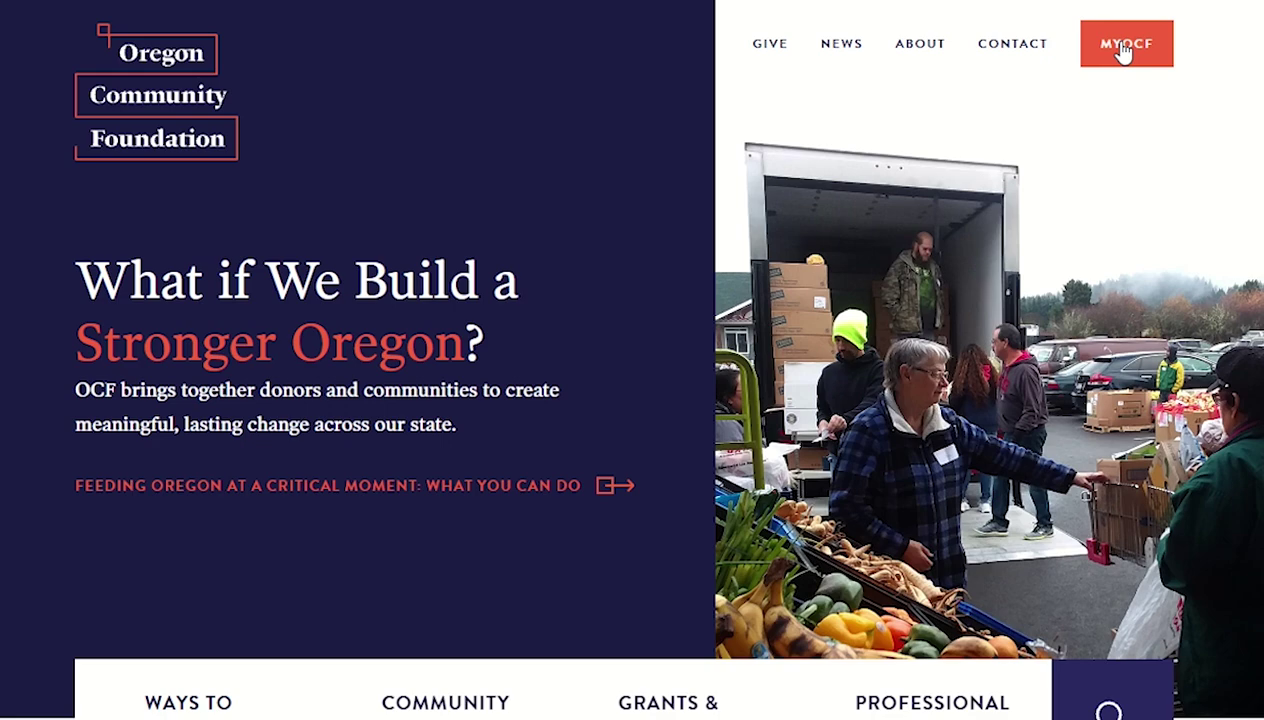
Sign in to MyOCF from the OCF homepage with the account email and password
click(1124, 50)
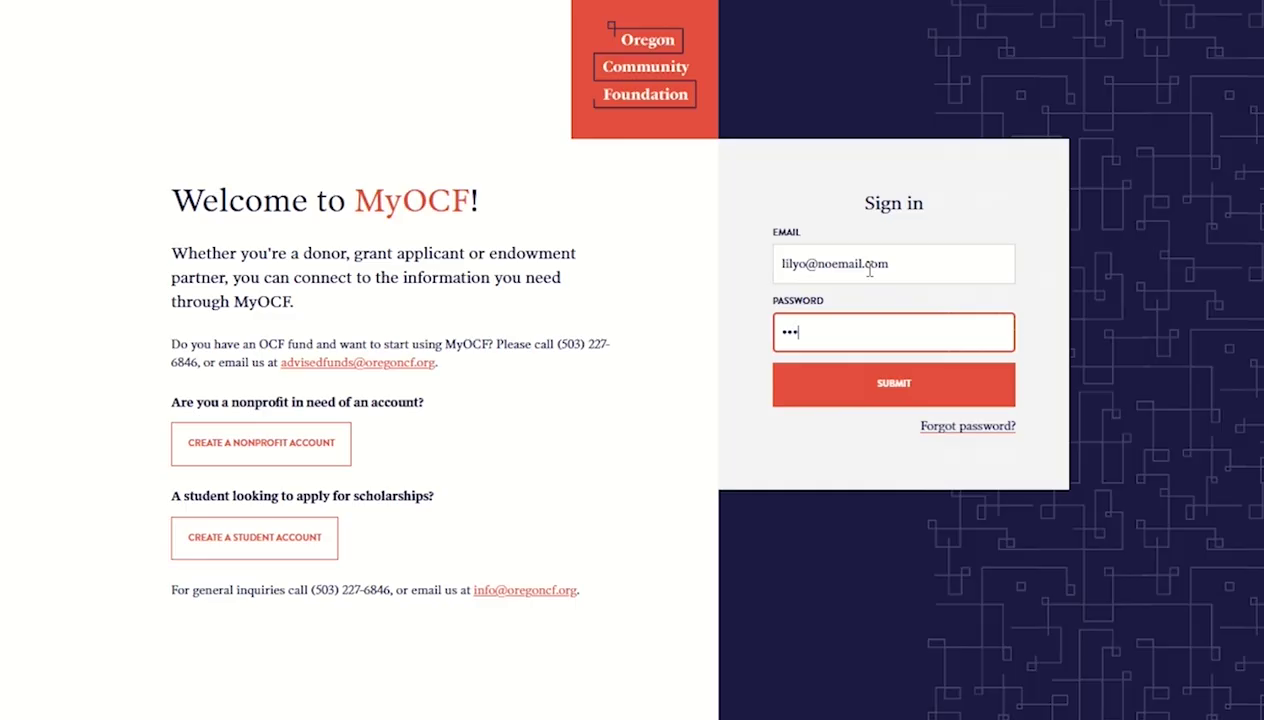
text(••••••••••)
click(896, 393)
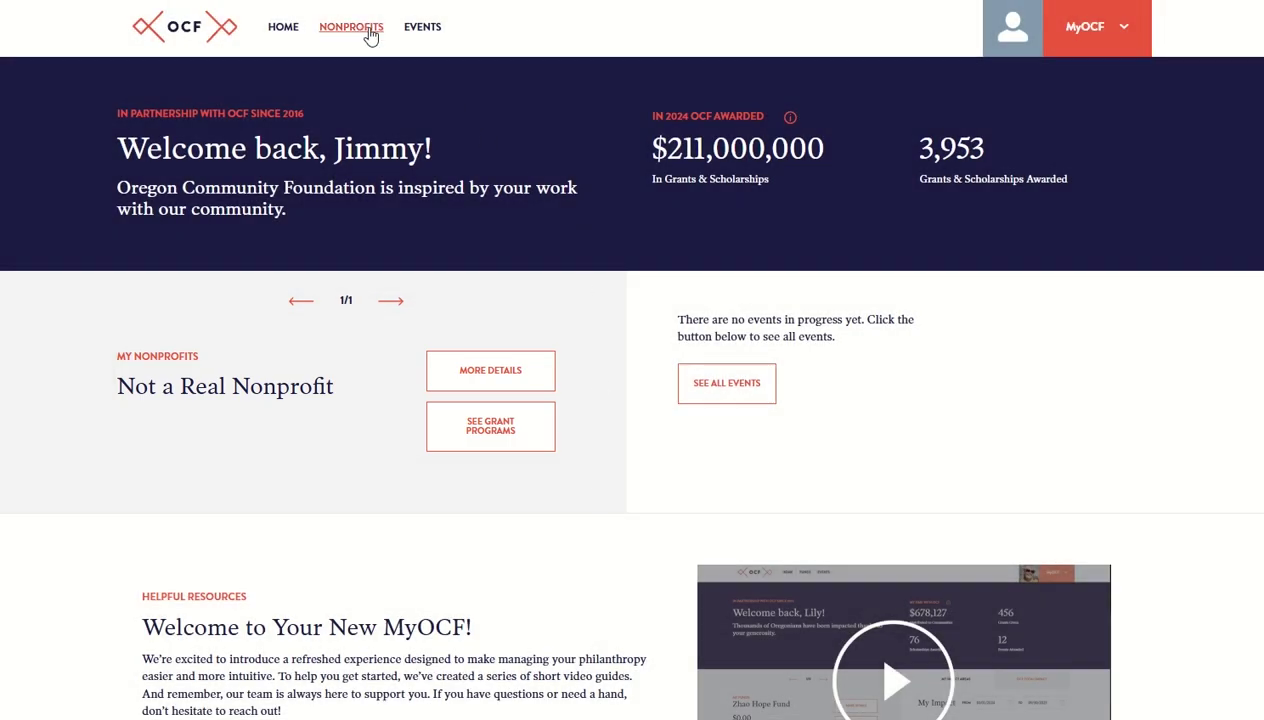
Add a nonprofit by searching for Greater Douglas United Way and requesting a connection to it
click(366, 28)
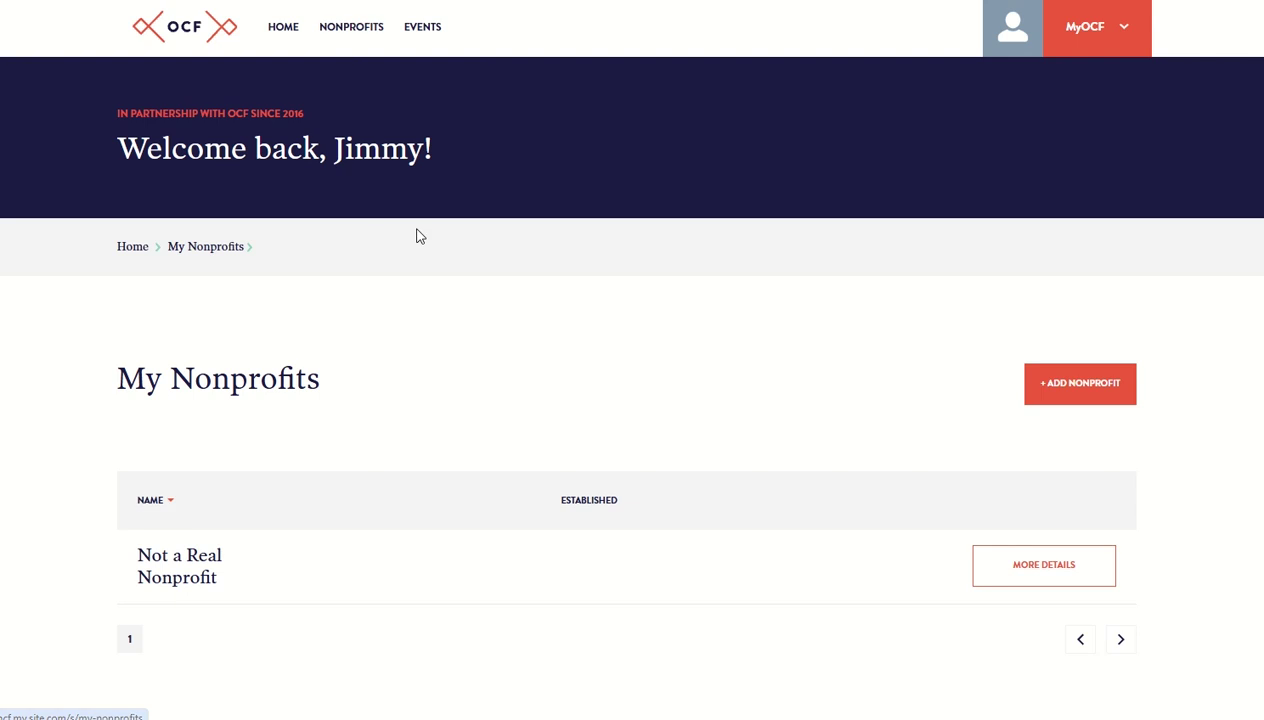
click(1078, 385)
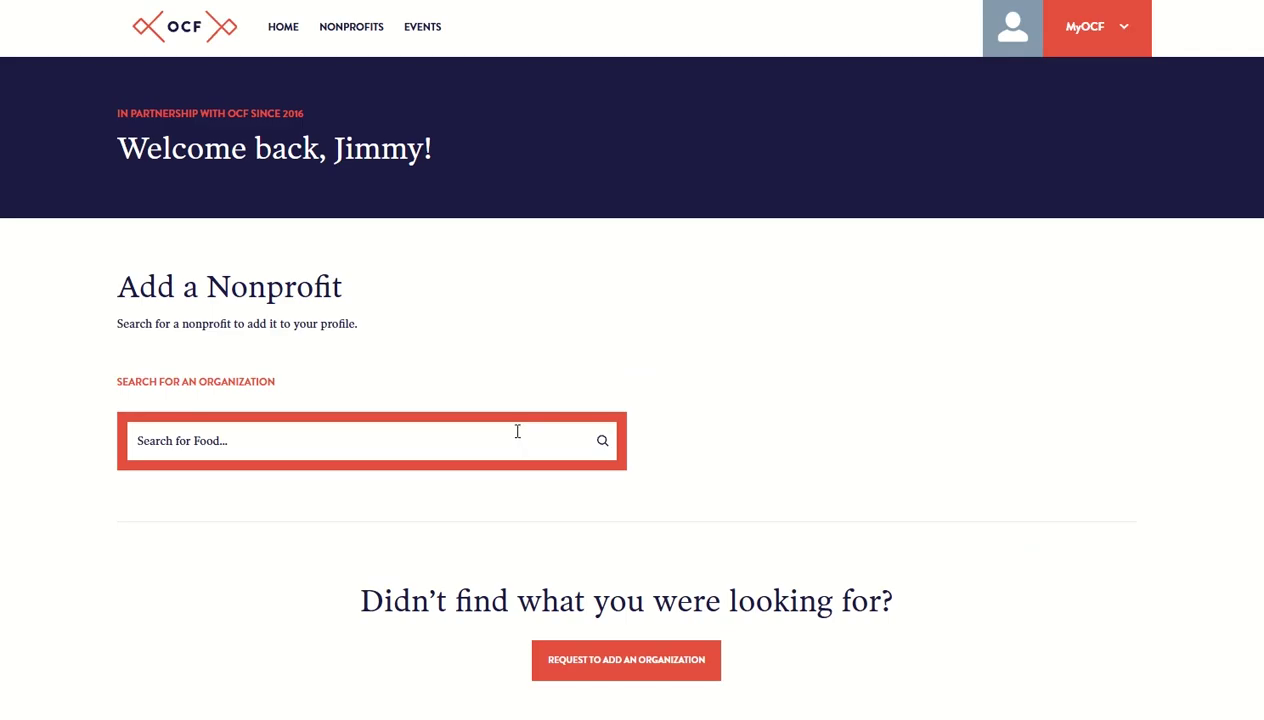
click(522, 439)
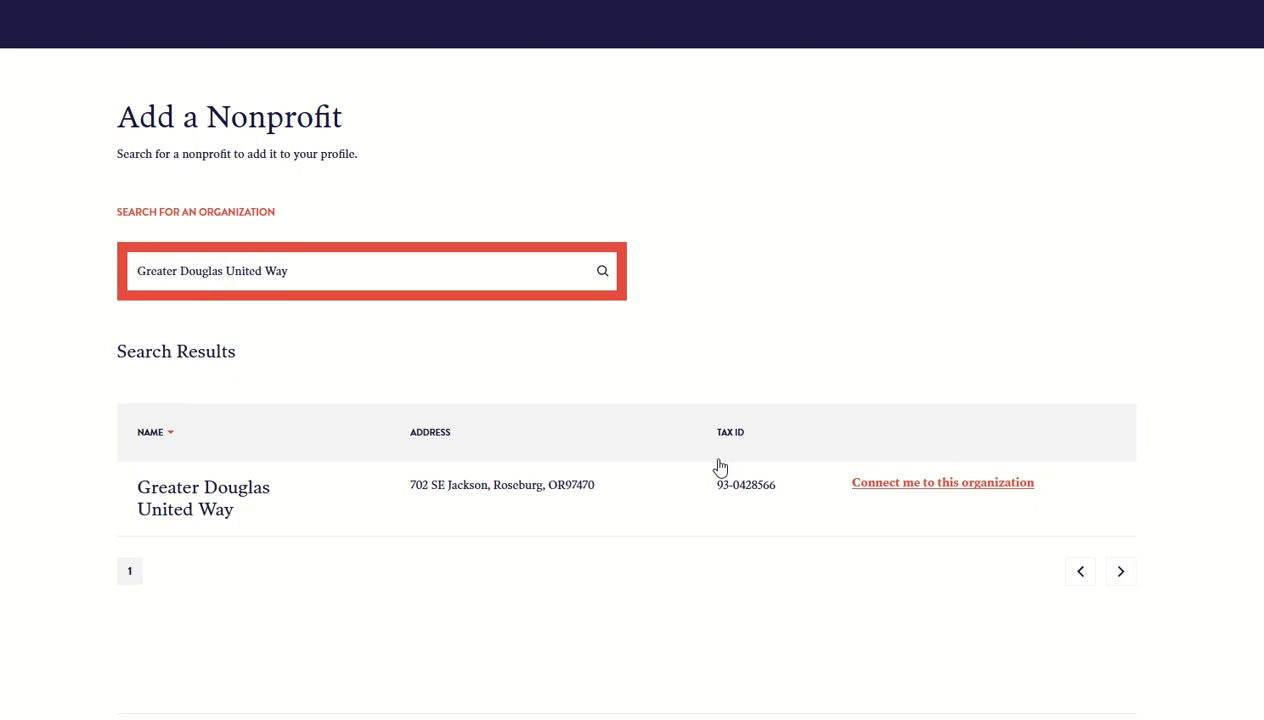
click(912, 484)
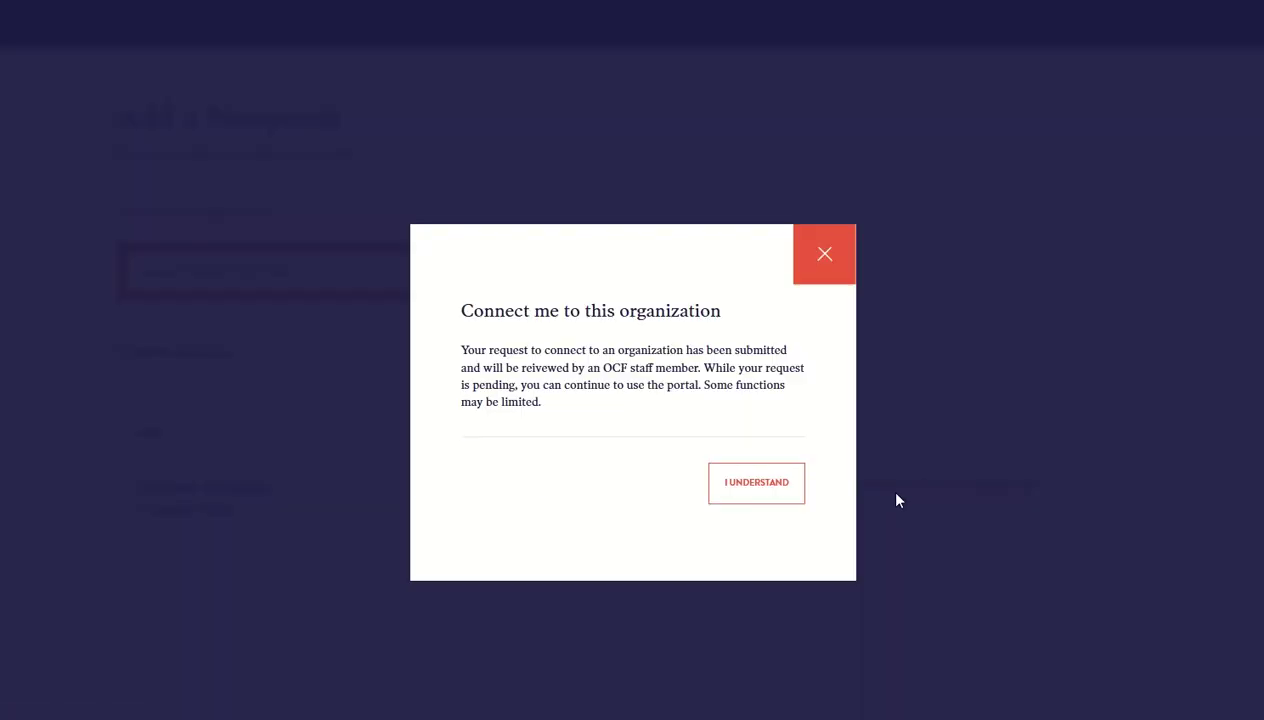
Acknowledge the connection notice, view the Request to Add an Organization form, and go HOME
click(755, 484)
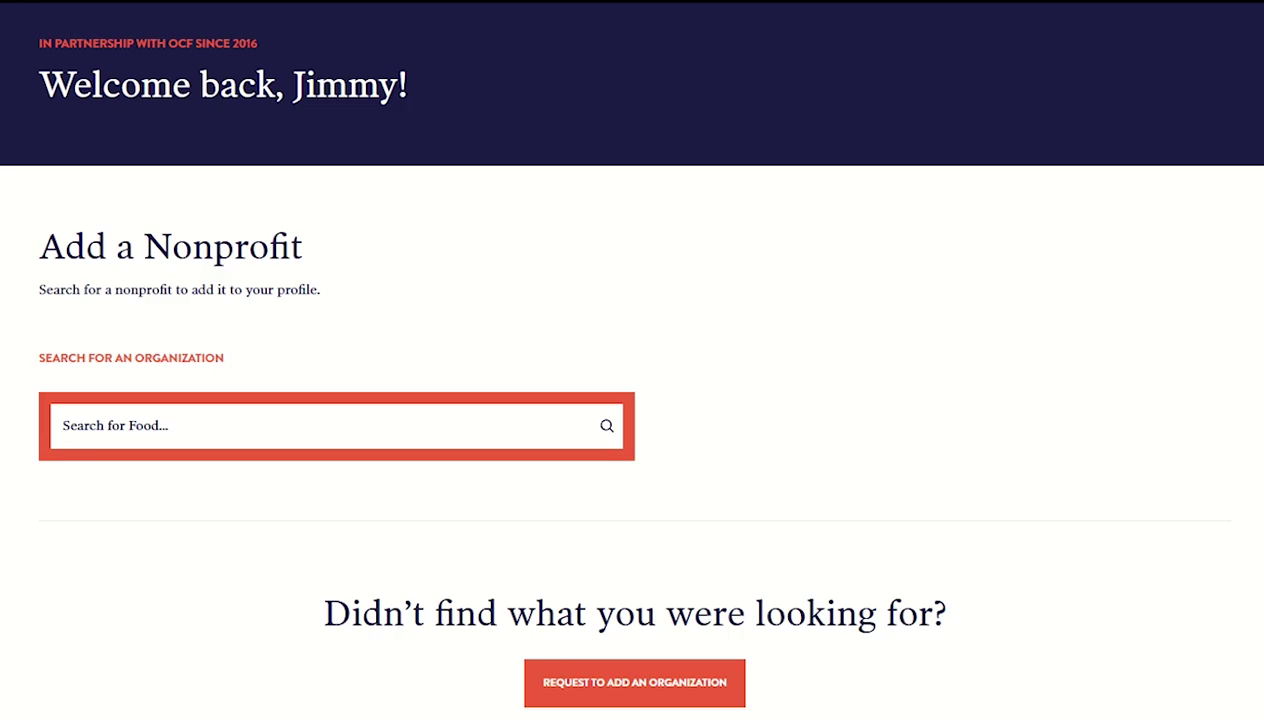
click(606, 684)
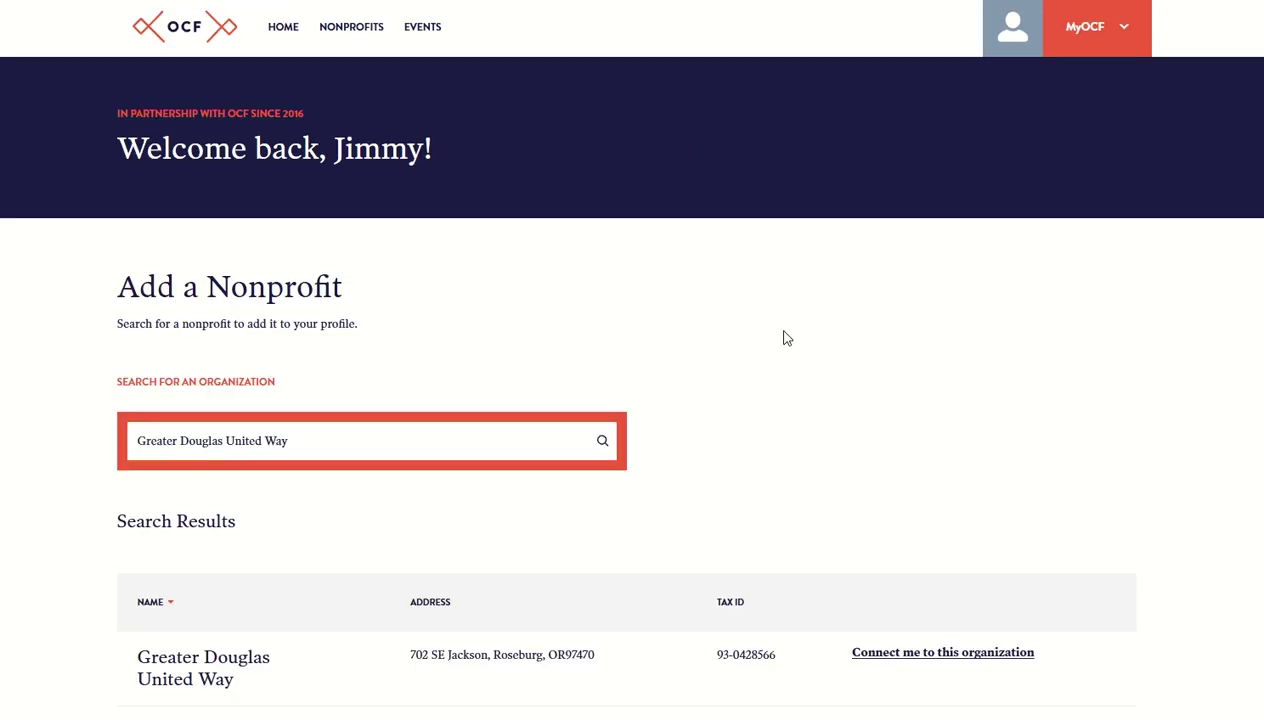
click(283, 27)
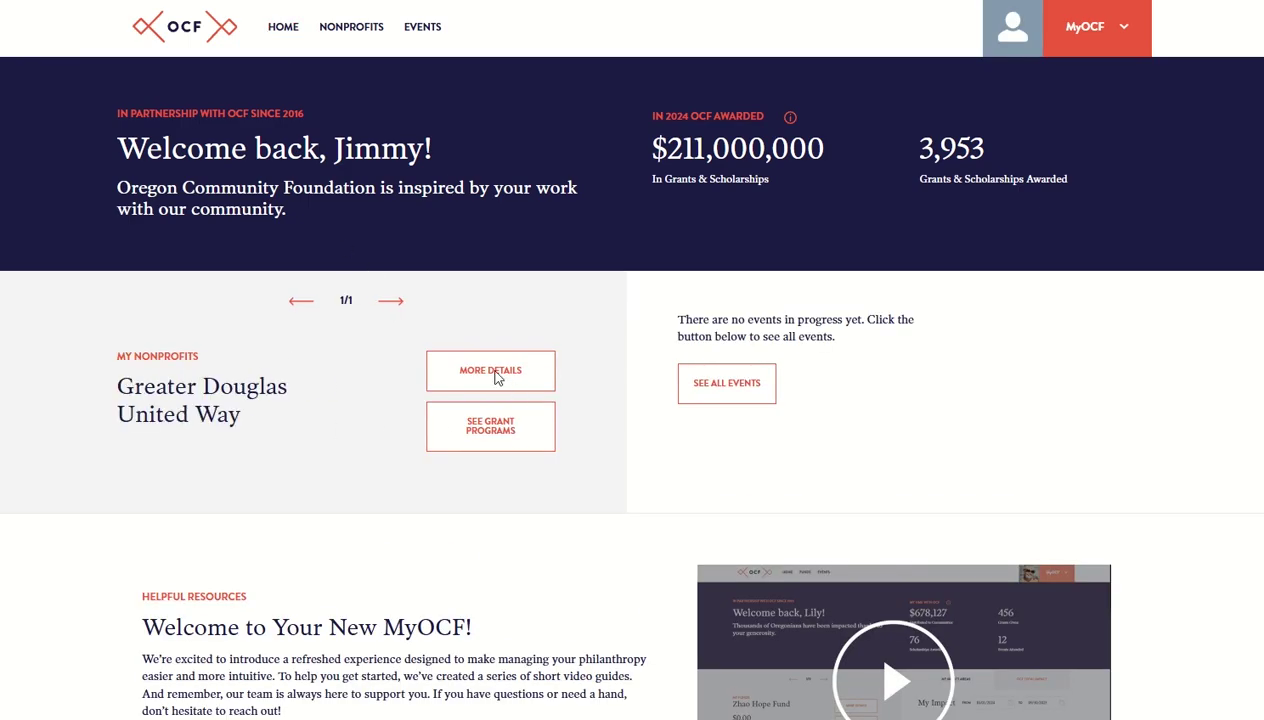
Open the Grant Directory and check the All Grants, All Regions and Areas of Interest filters unchanged
click(492, 430)
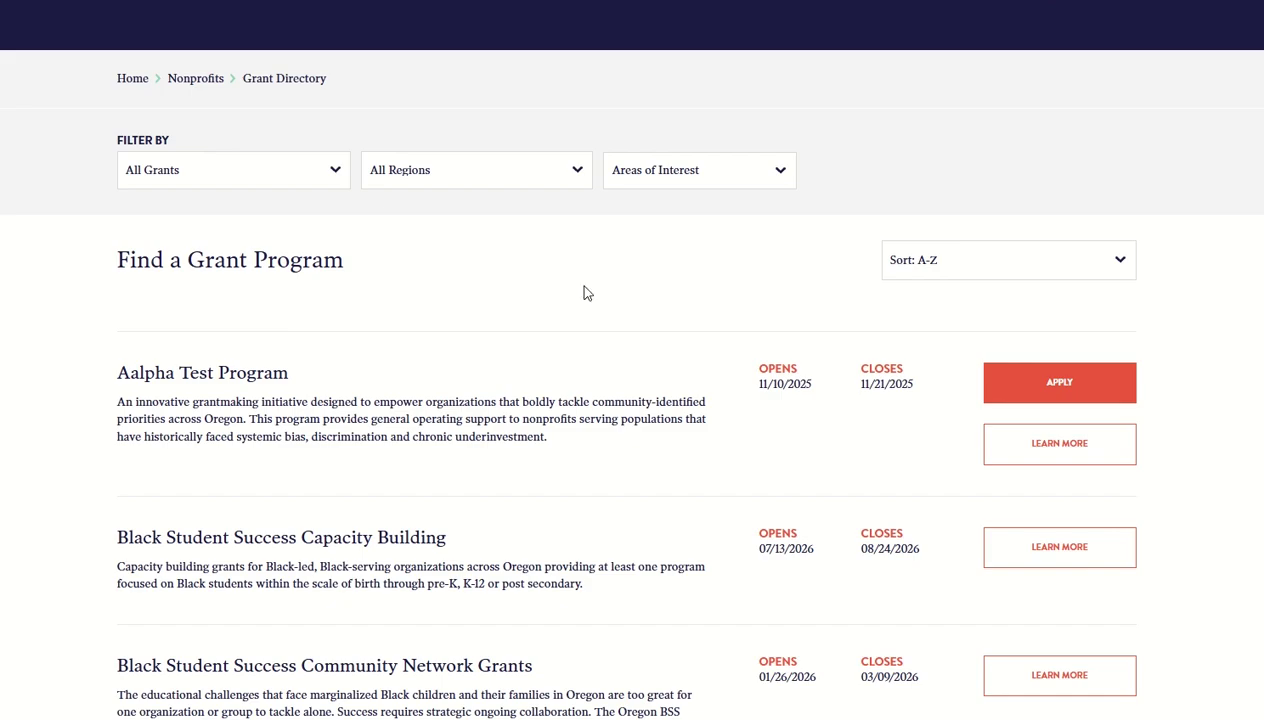
click(241, 168)
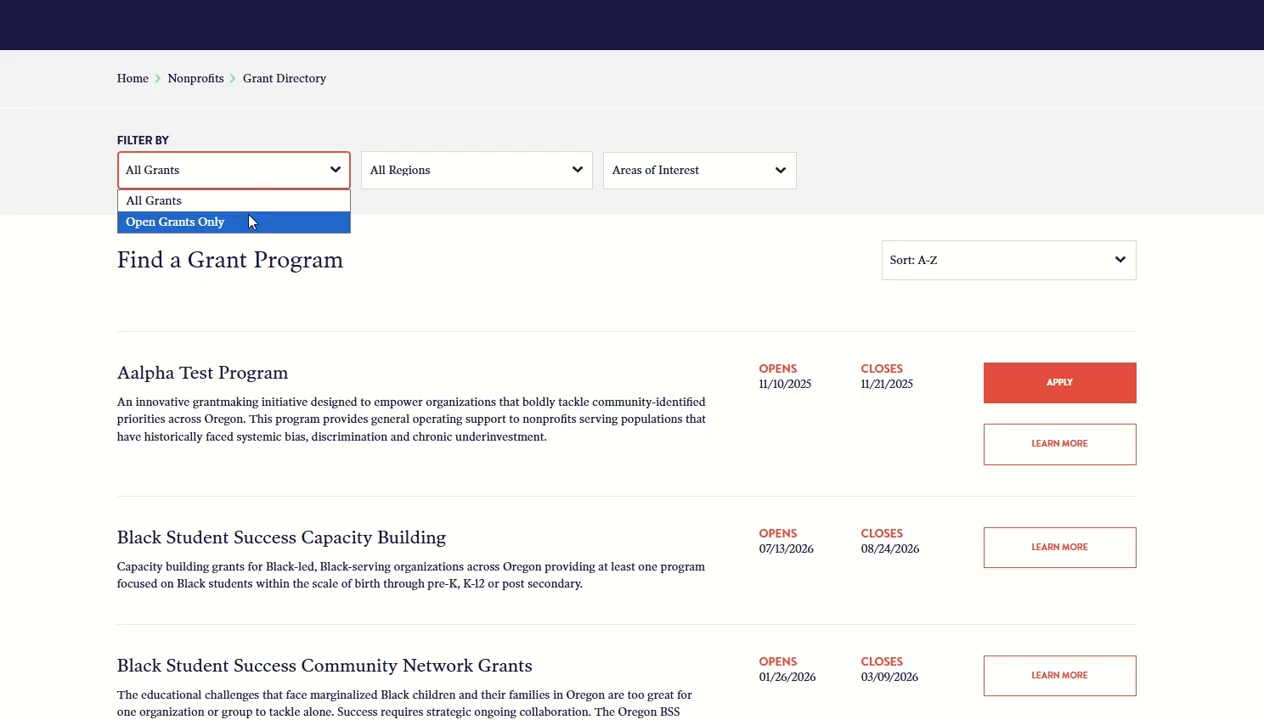
click(247, 201)
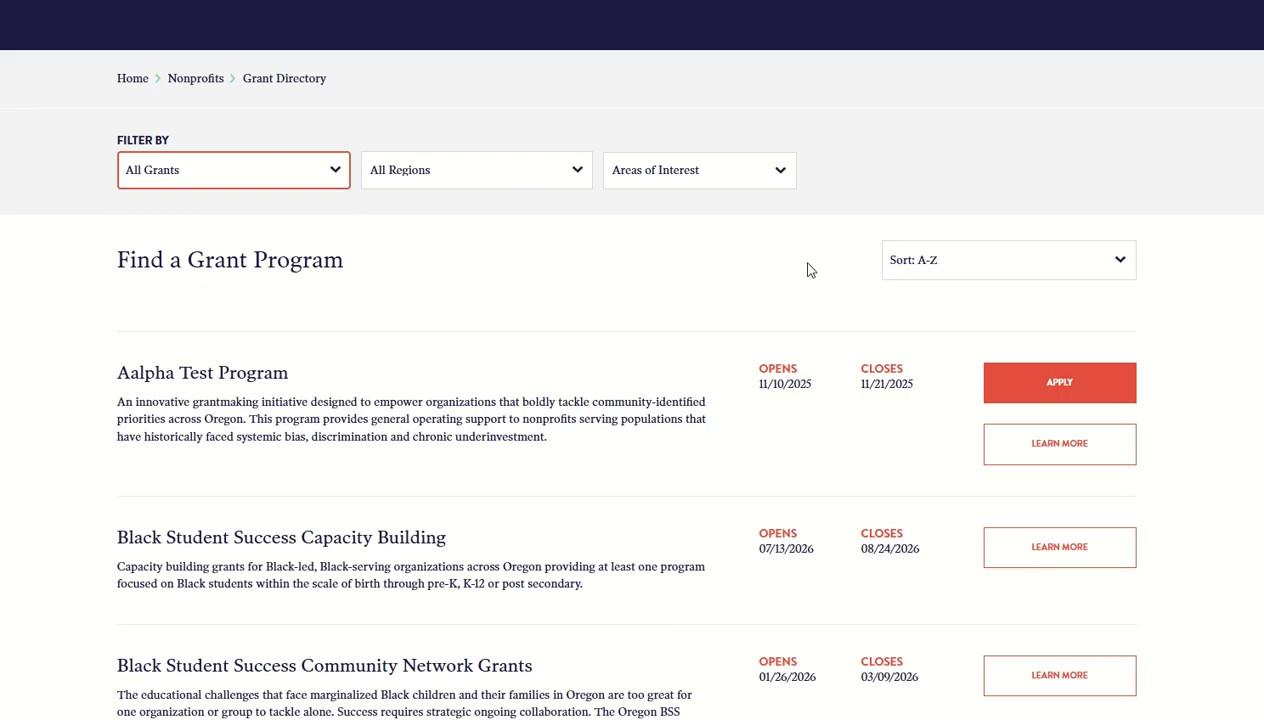
click(575, 174)
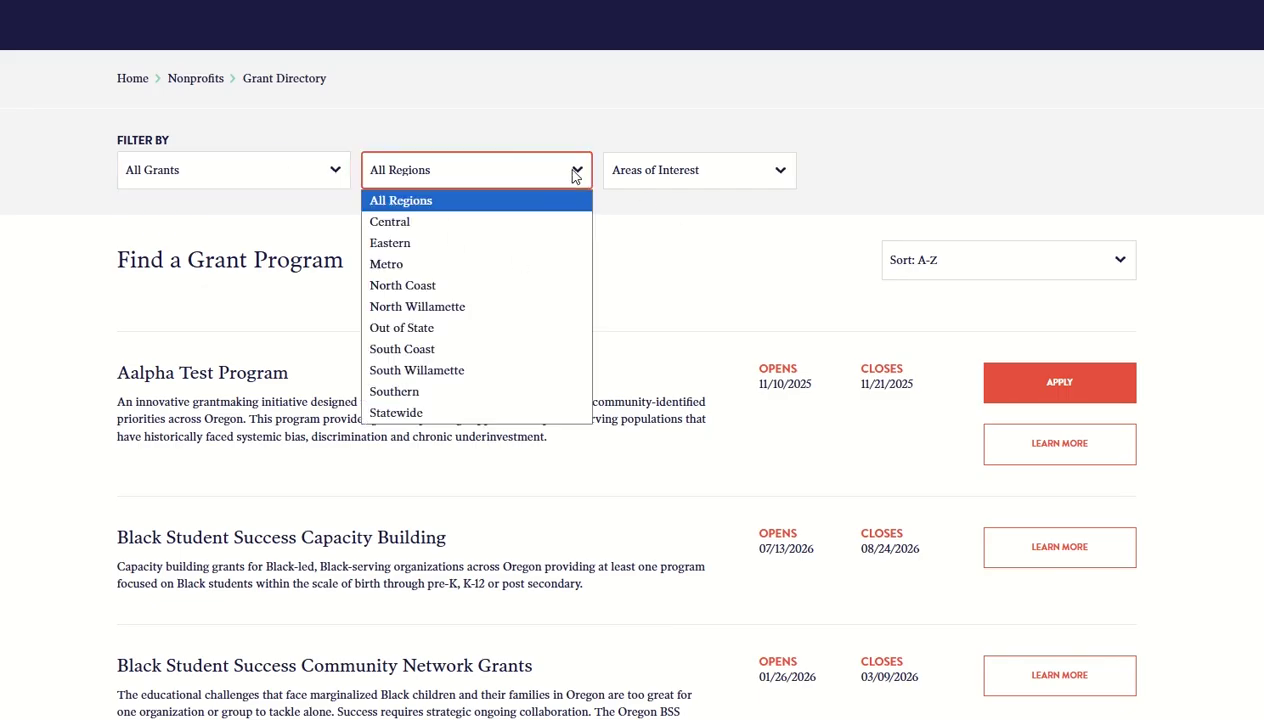
click(645, 197)
click(654, 168)
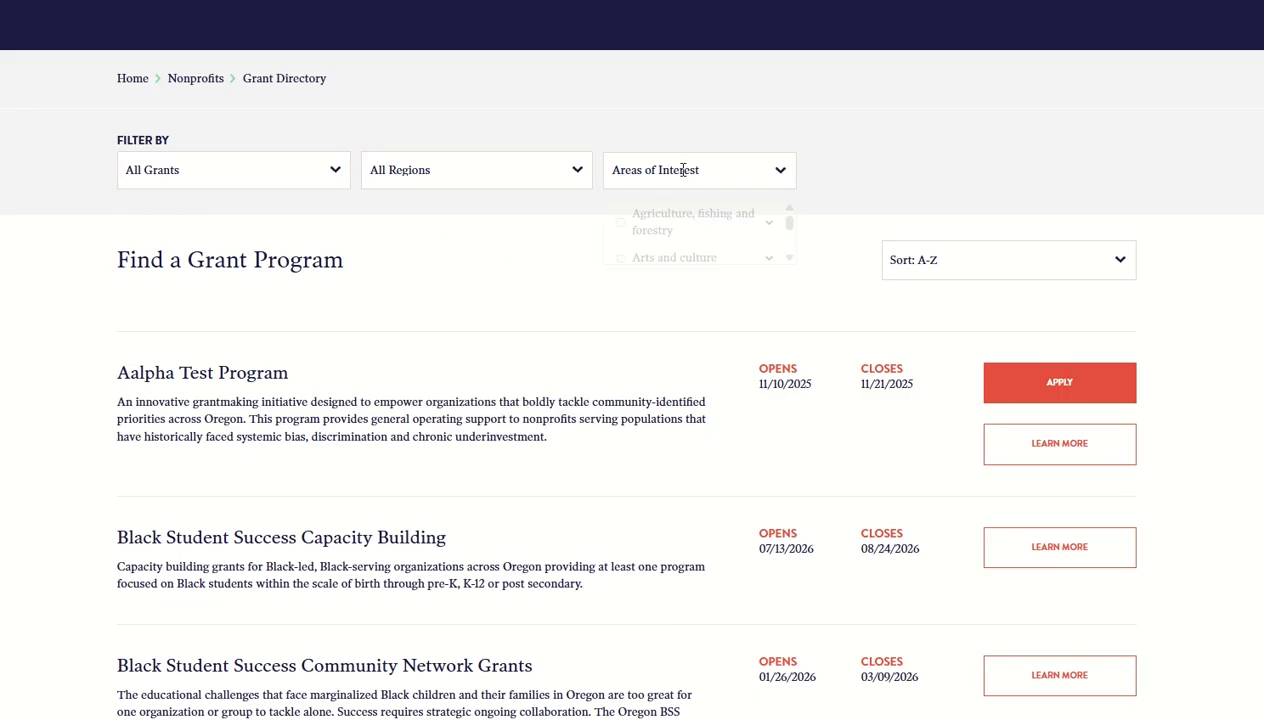
click(828, 246)
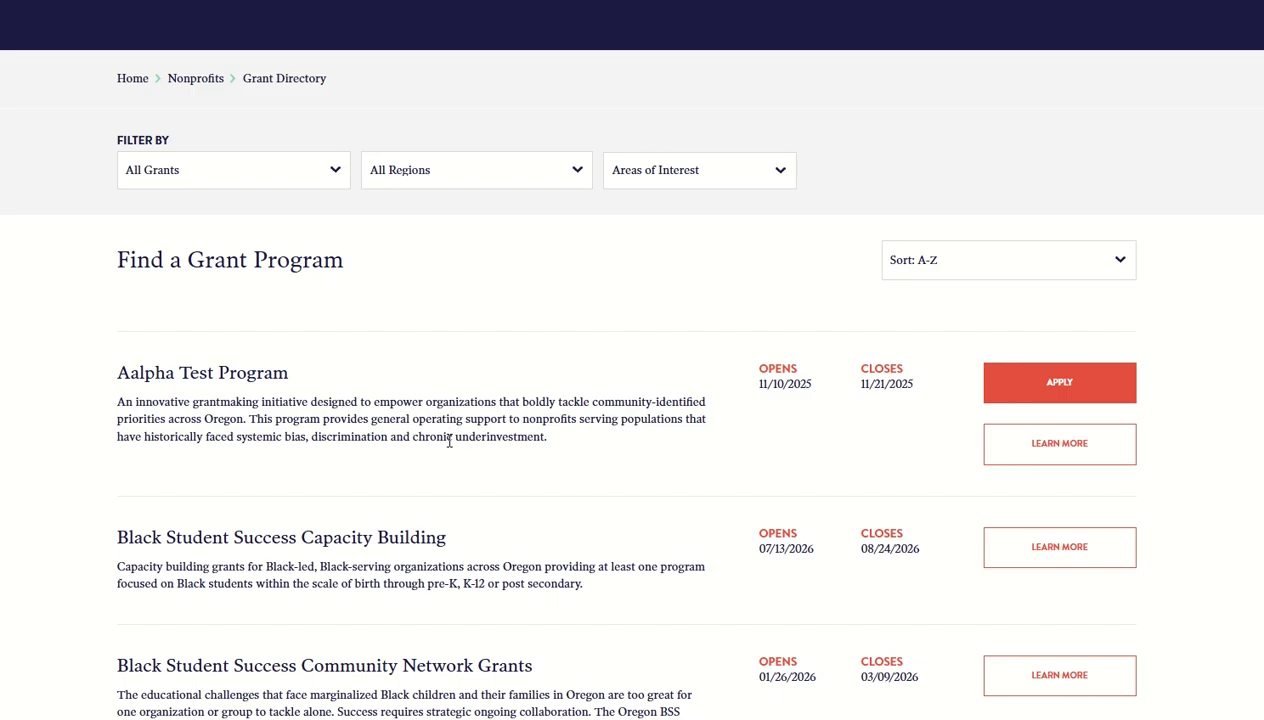
scroll(486, 442, down, 3)
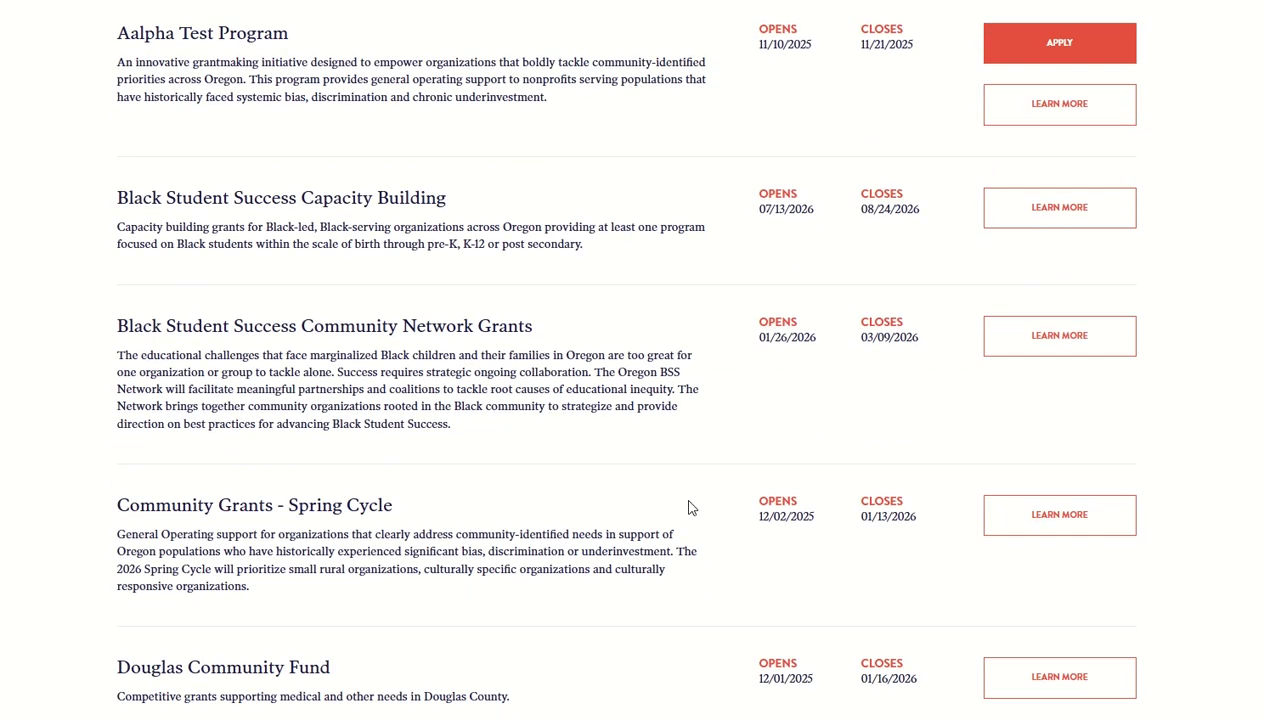
scroll(1052, 516, up, 5)
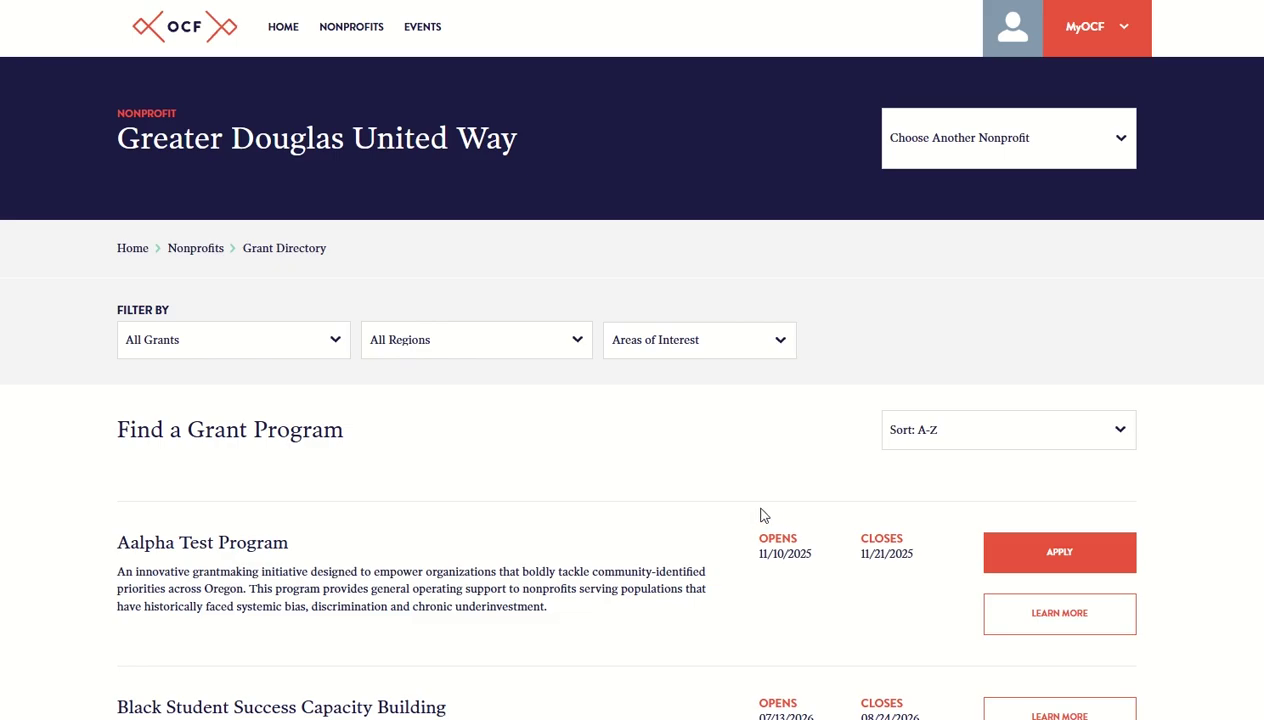
Open Greater Douglas United Way's details and show its Application History table
click(1056, 553)
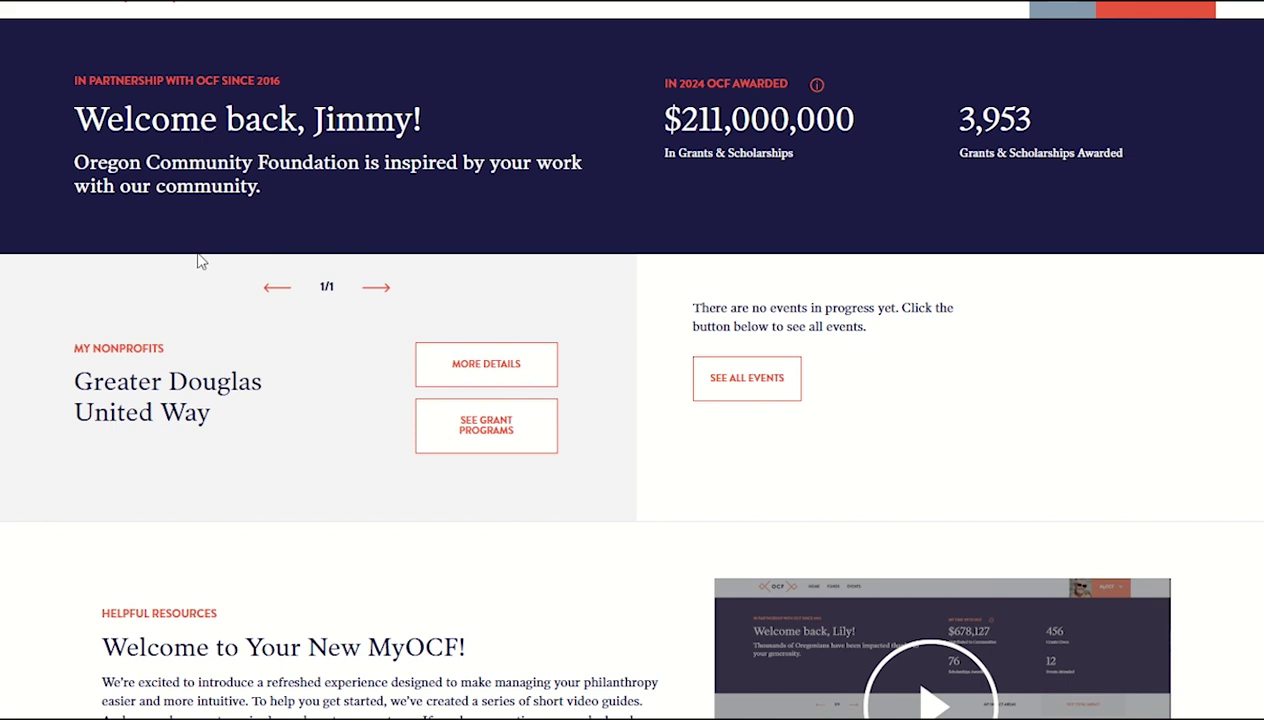
click(514, 373)
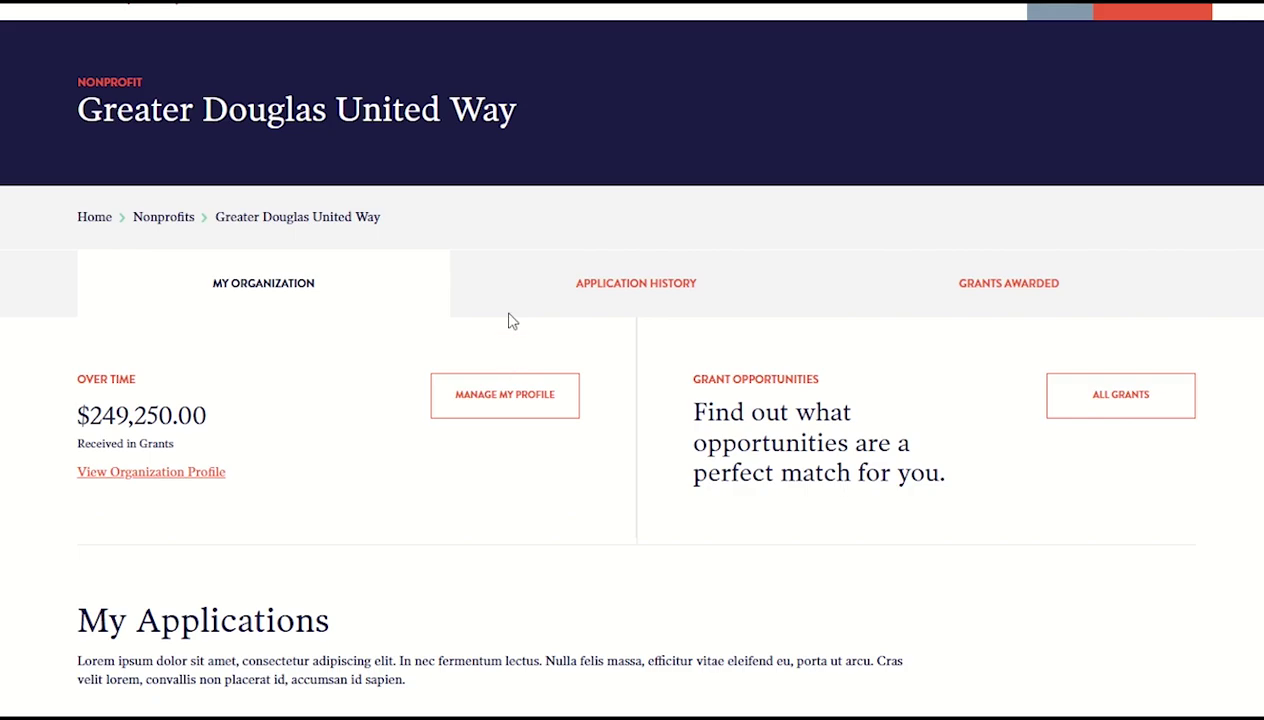
click(618, 290)
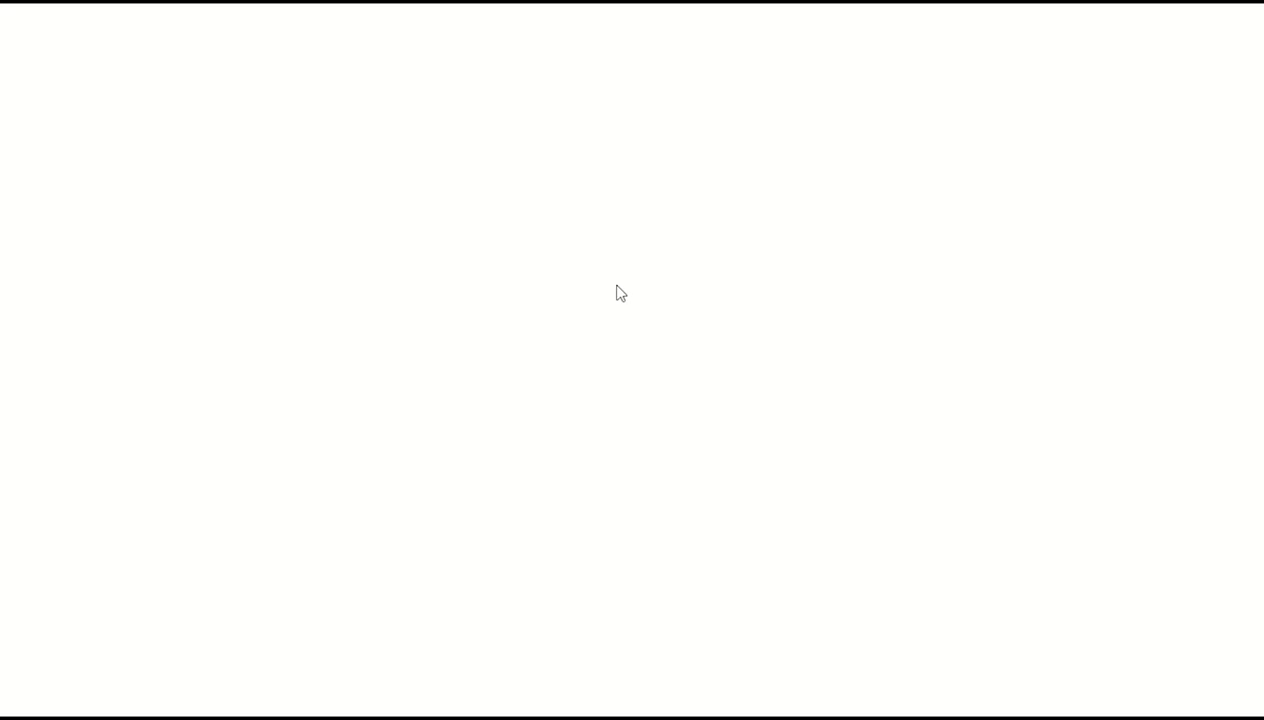
scroll(616, 295, down, 4)
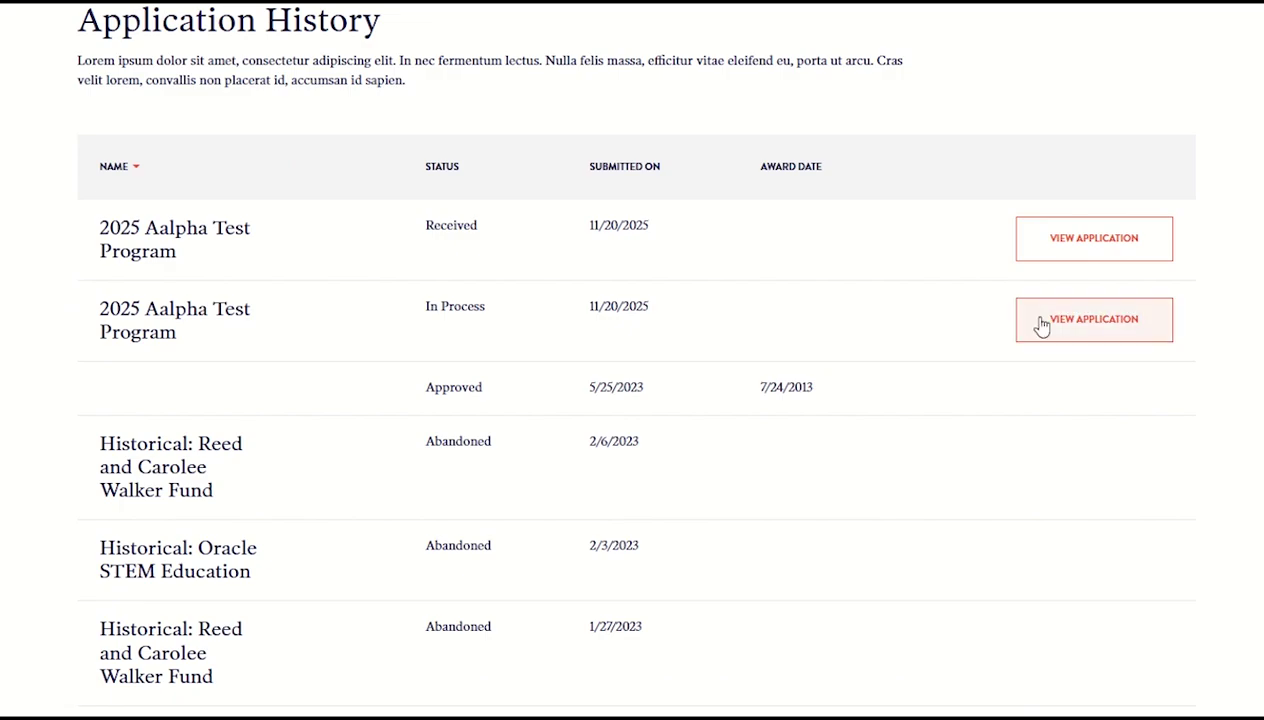
Upload Fiscal Sponsor Agreement.pdf to the In Process application and advance to page 3
click(1091, 330)
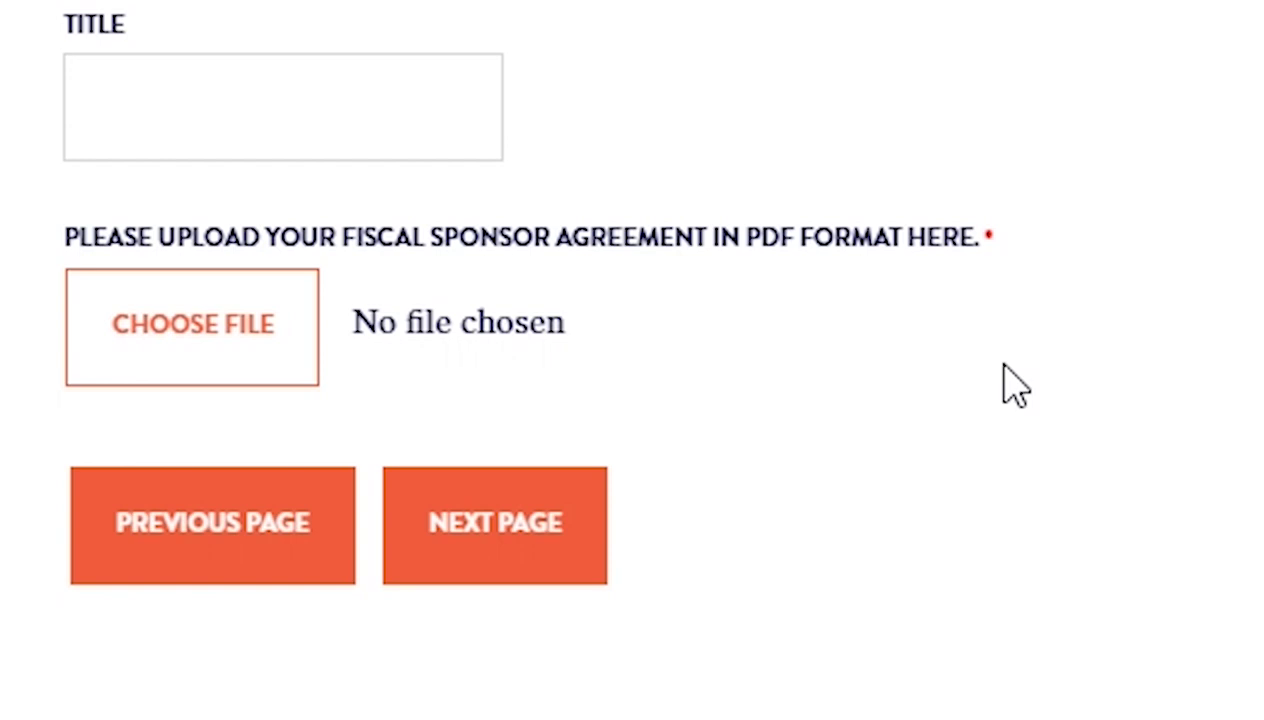
click(225, 328)
click(320, 367)
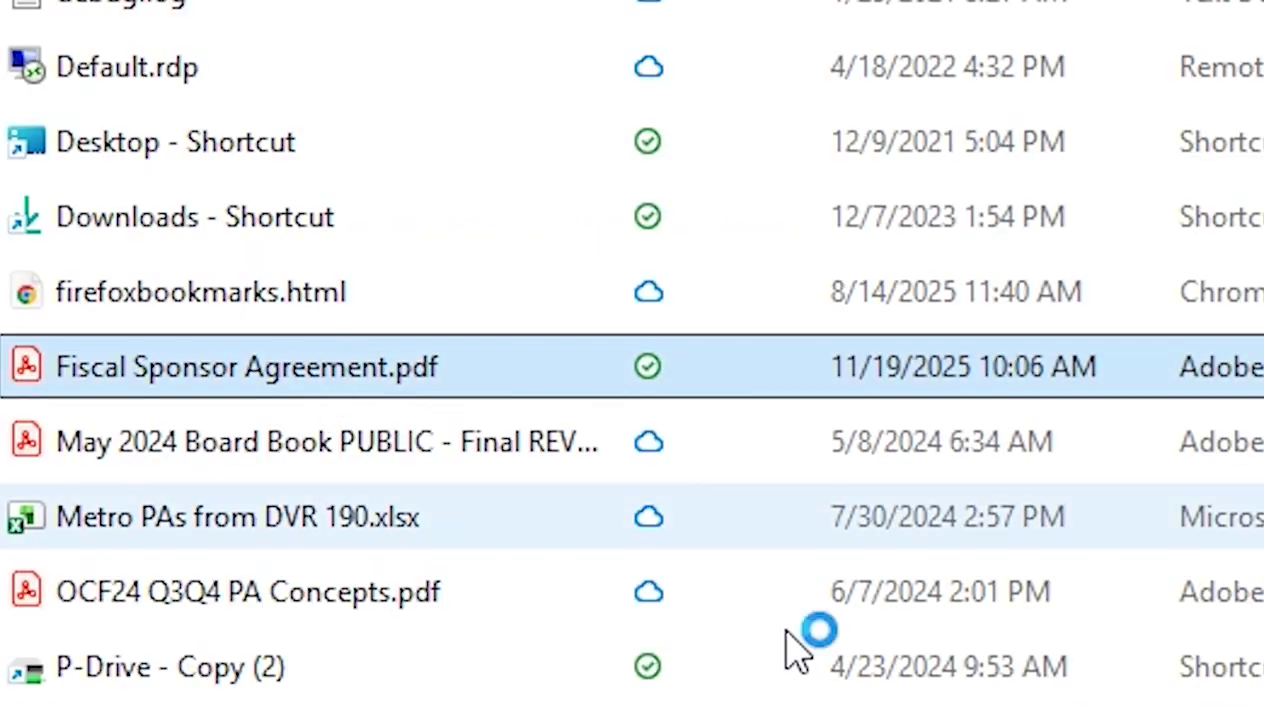
key(Return)
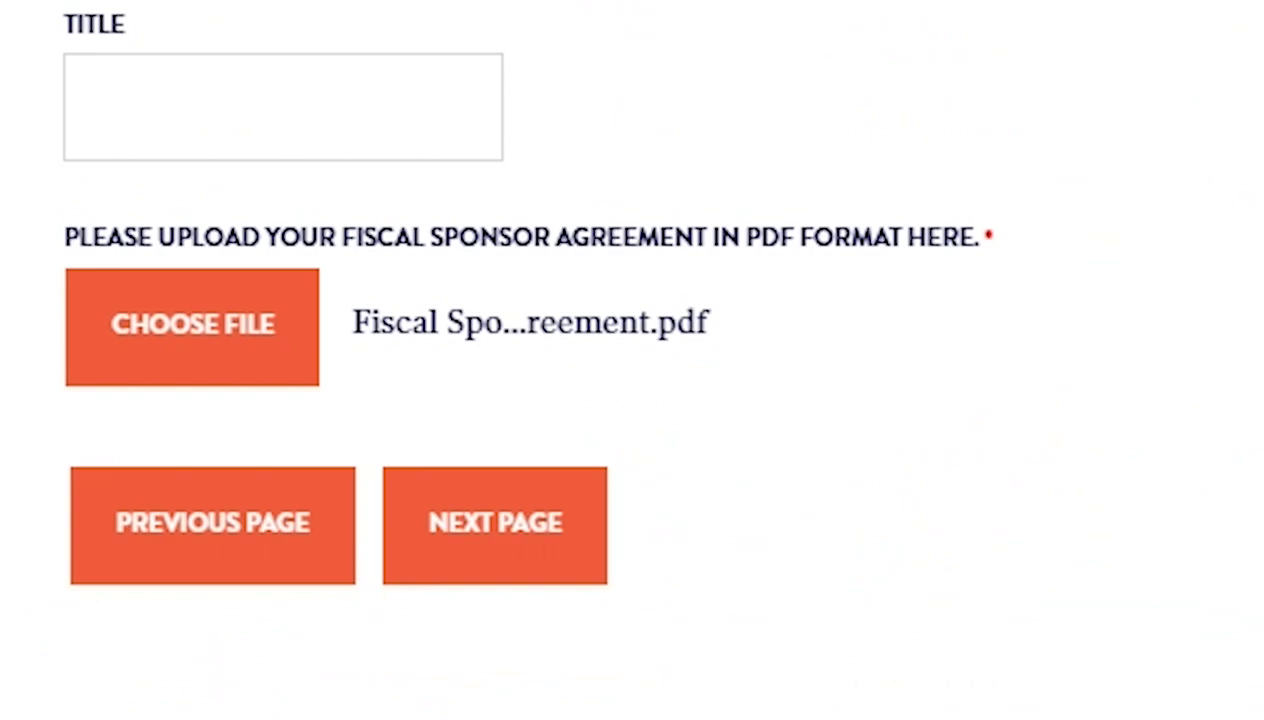
click(520, 537)
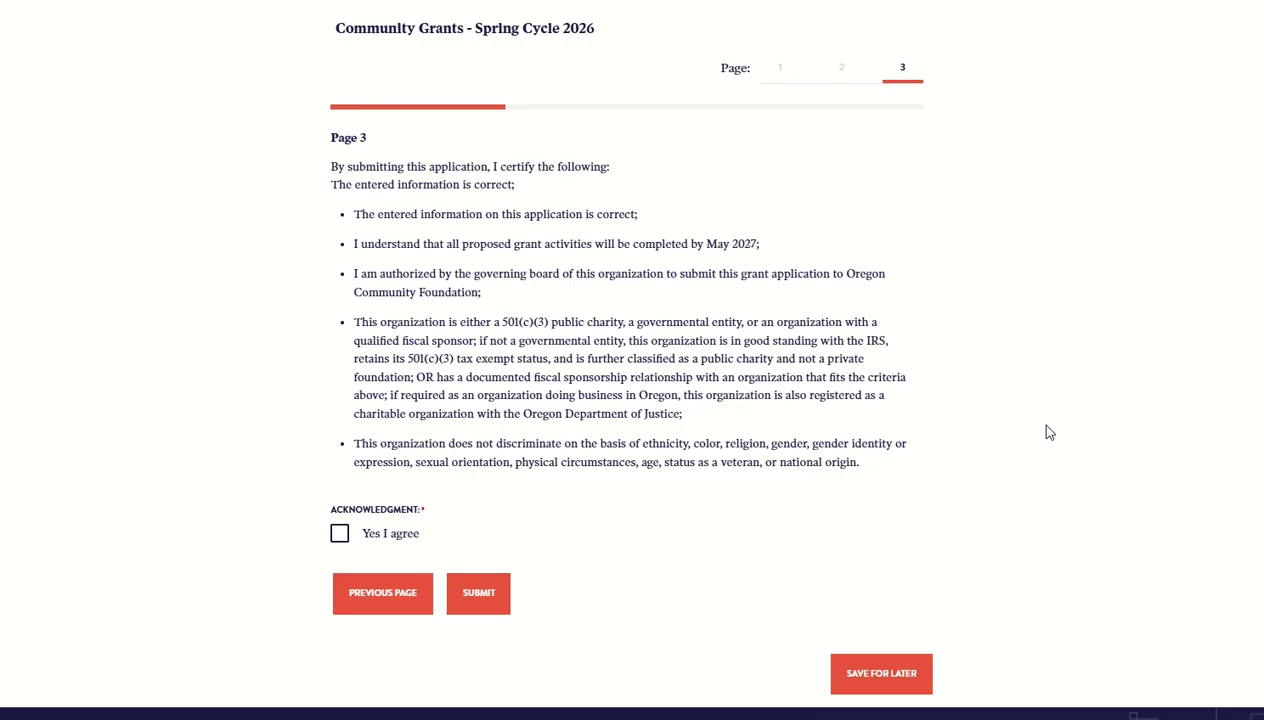
Tick 'Yes I agree' and submit, dismissing the incomplete-form alert and resubmitting
click(340, 535)
click(480, 596)
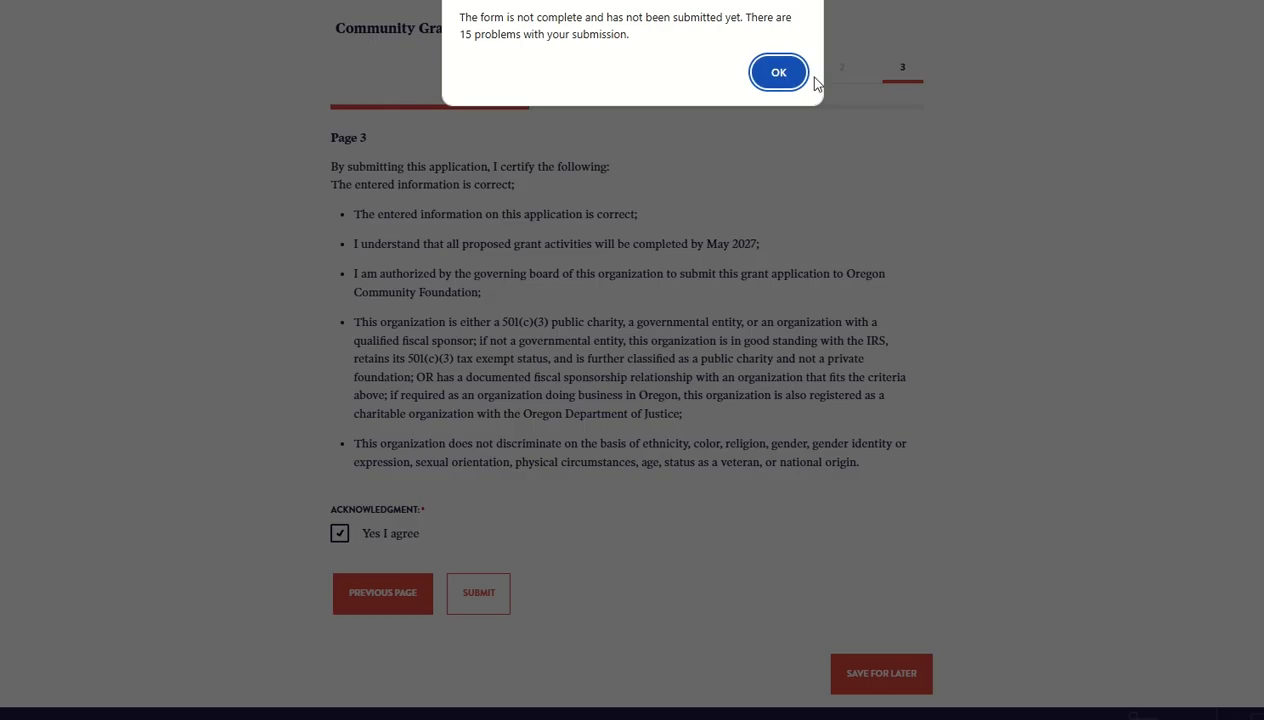
click(770, 72)
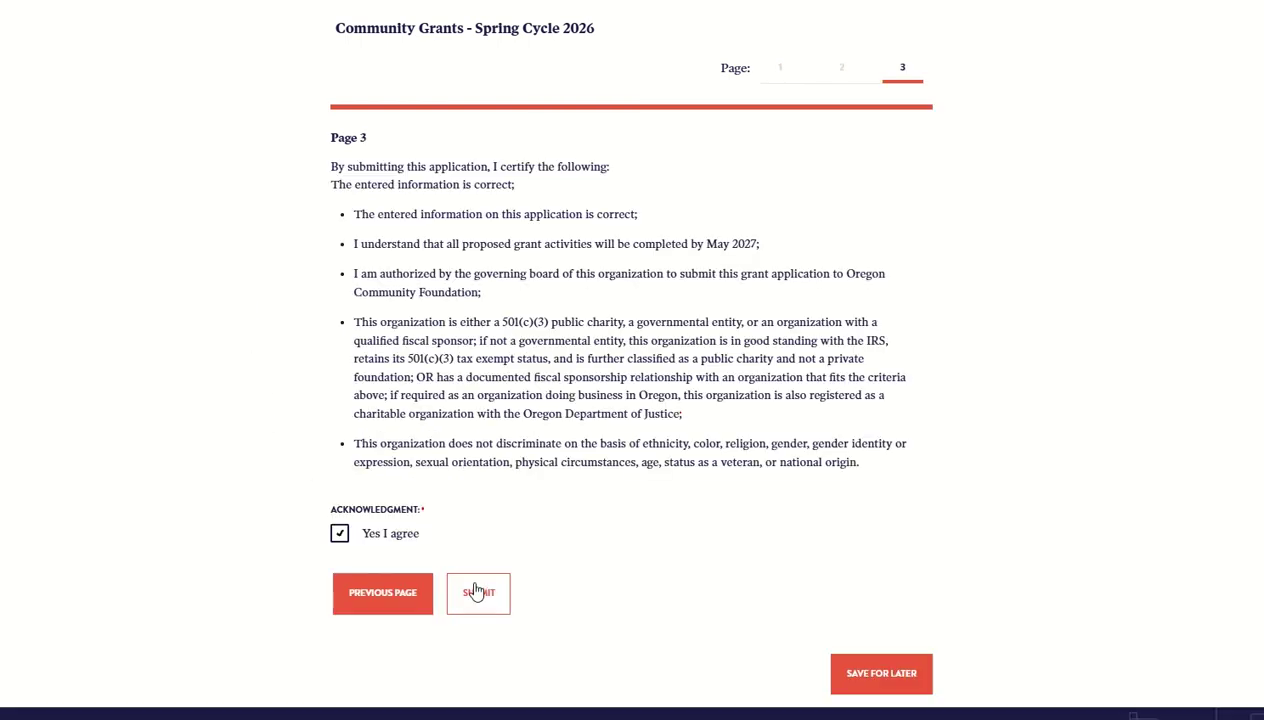
click(478, 593)
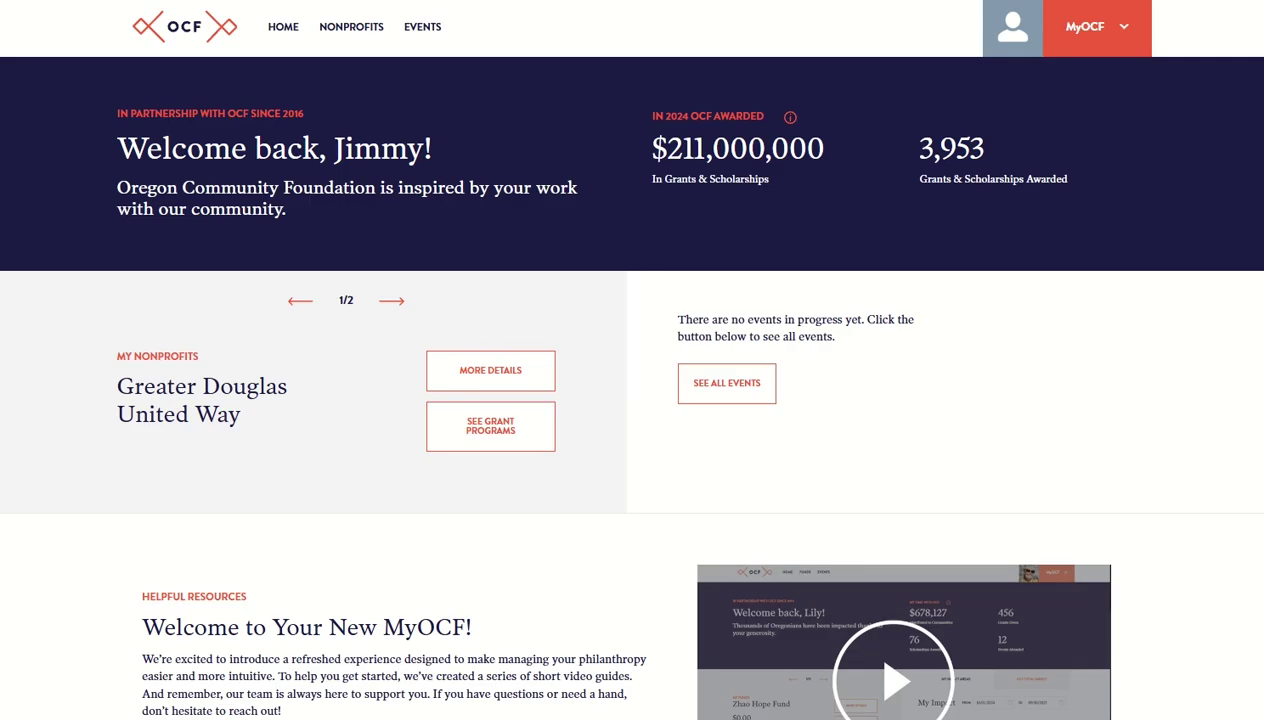
Check Greater Douglas United Way's Application History and Grants Awarded tabs, then return to the welcome dashboard
click(496, 376)
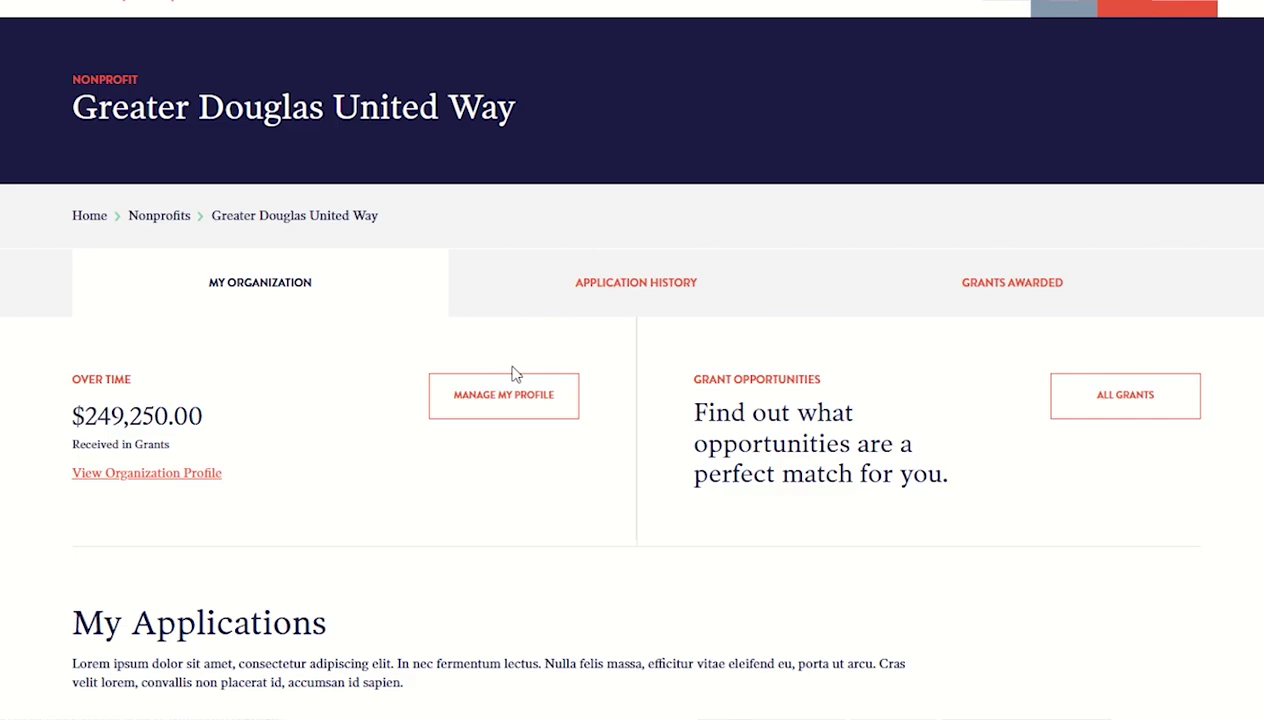
click(619, 289)
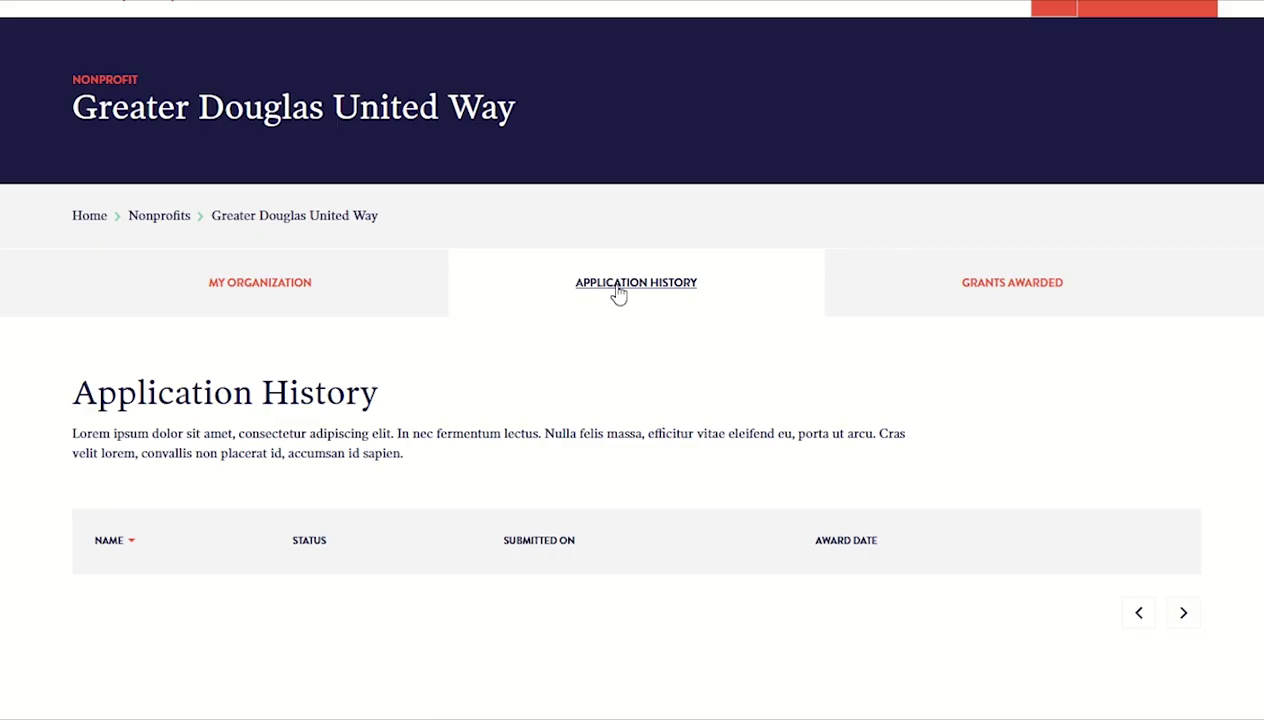
scroll(617, 303, down, 4)
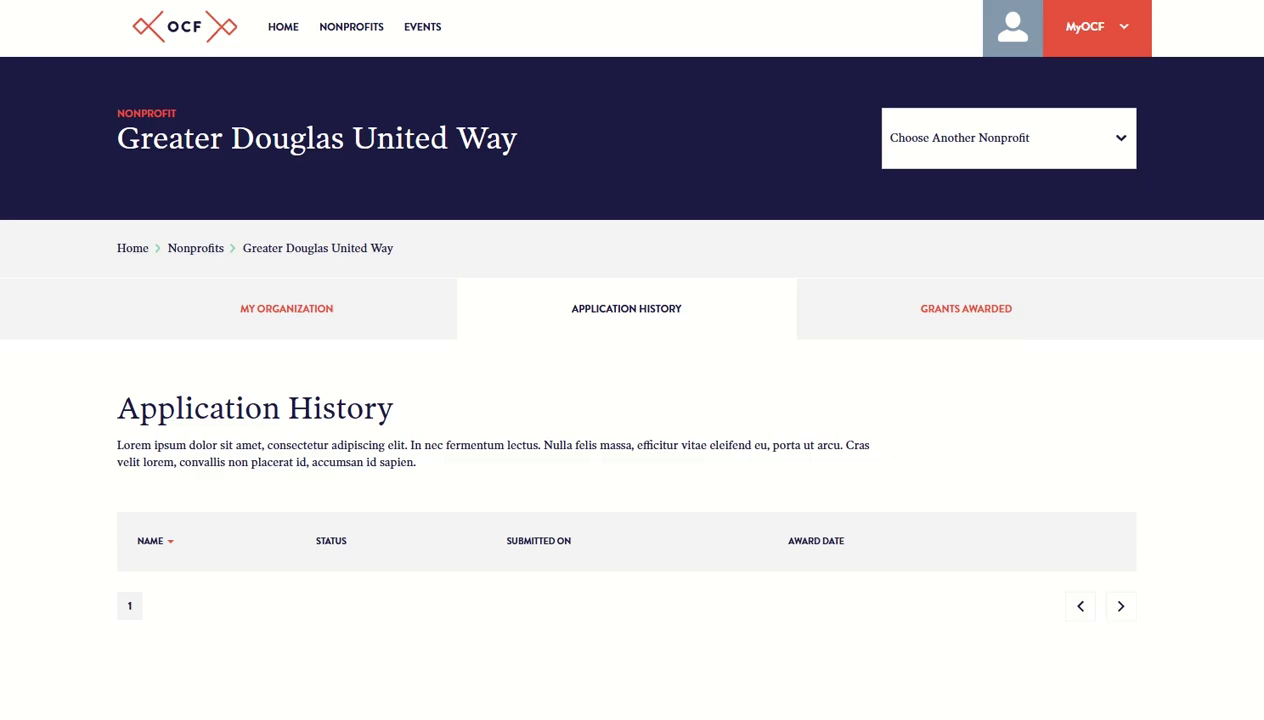
click(959, 312)
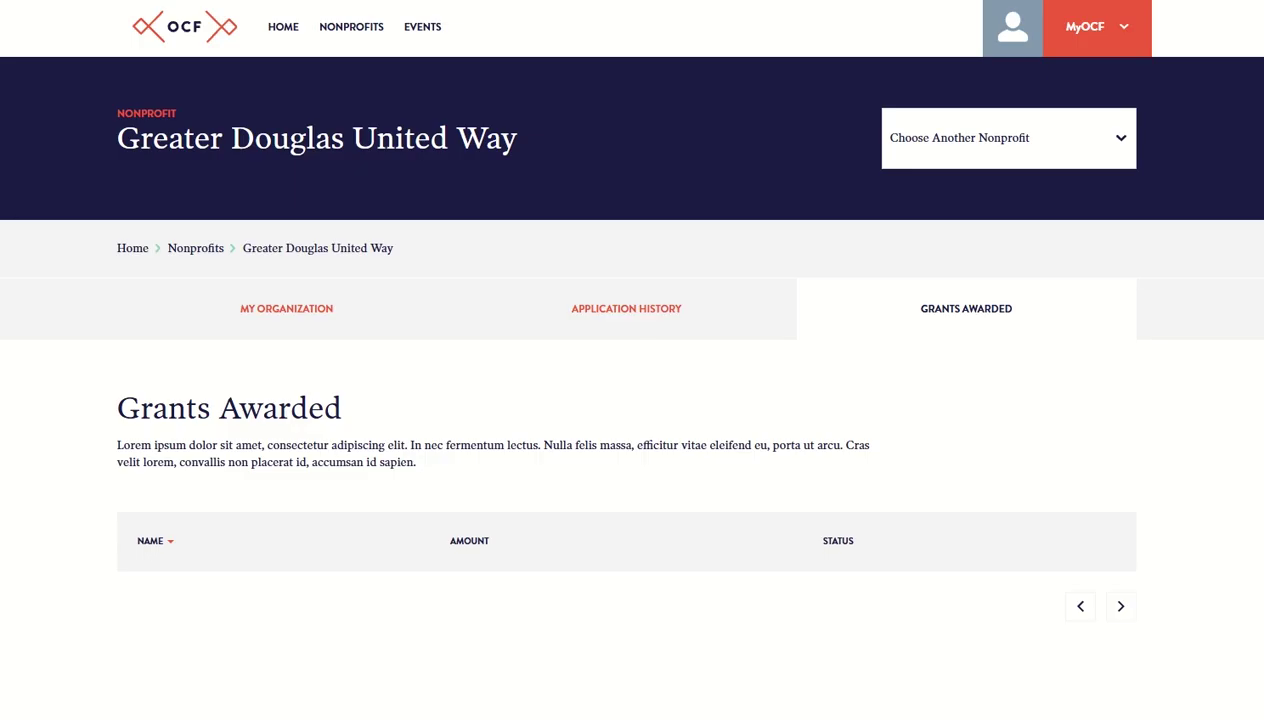
click(1120, 40)
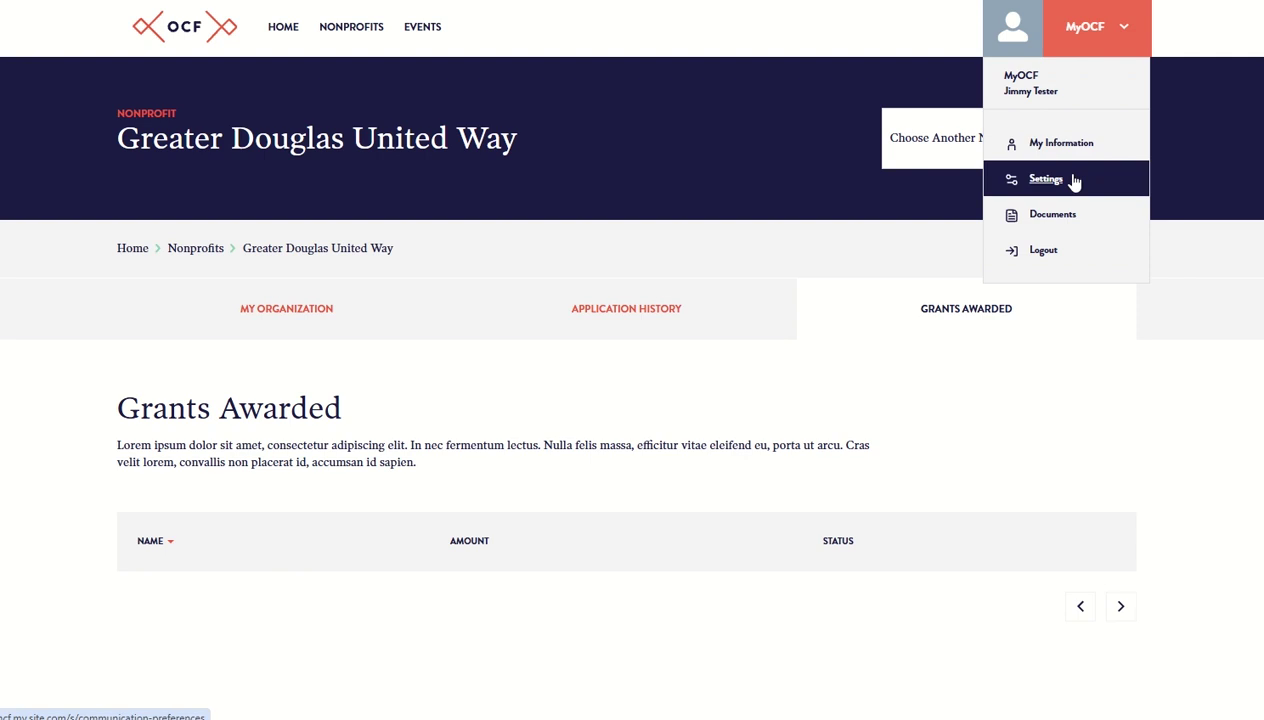
click(1046, 179)
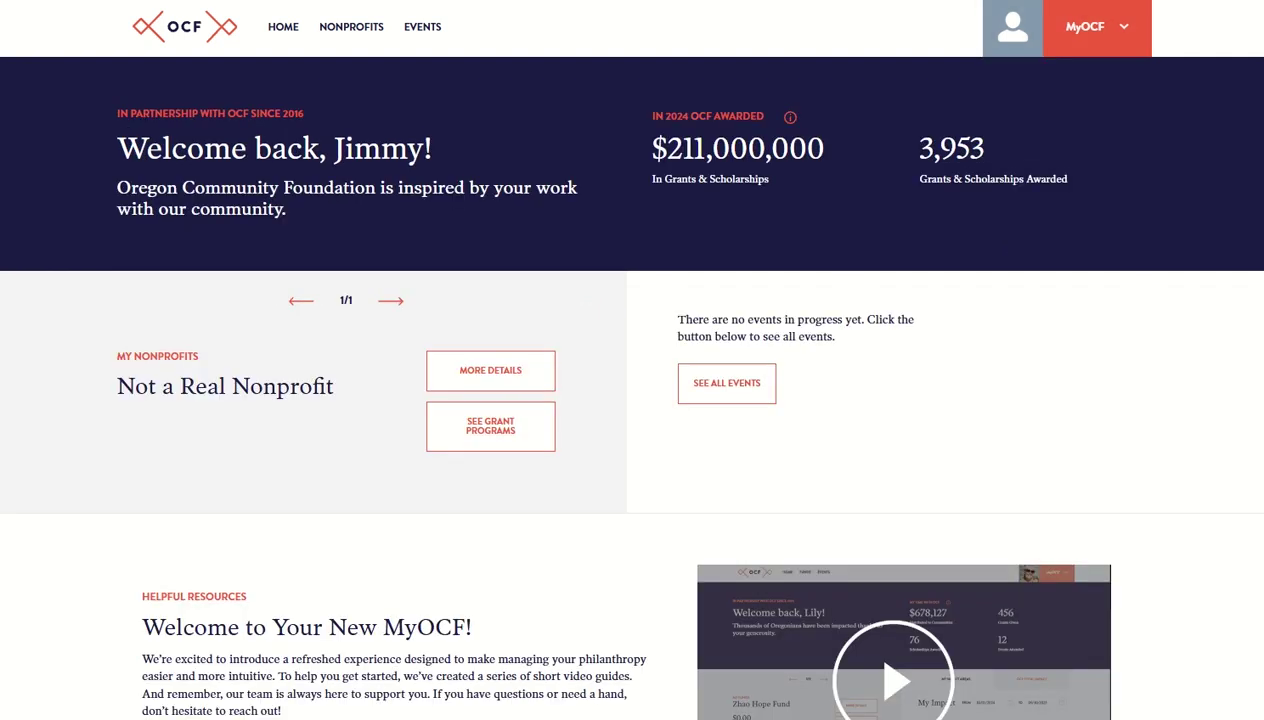